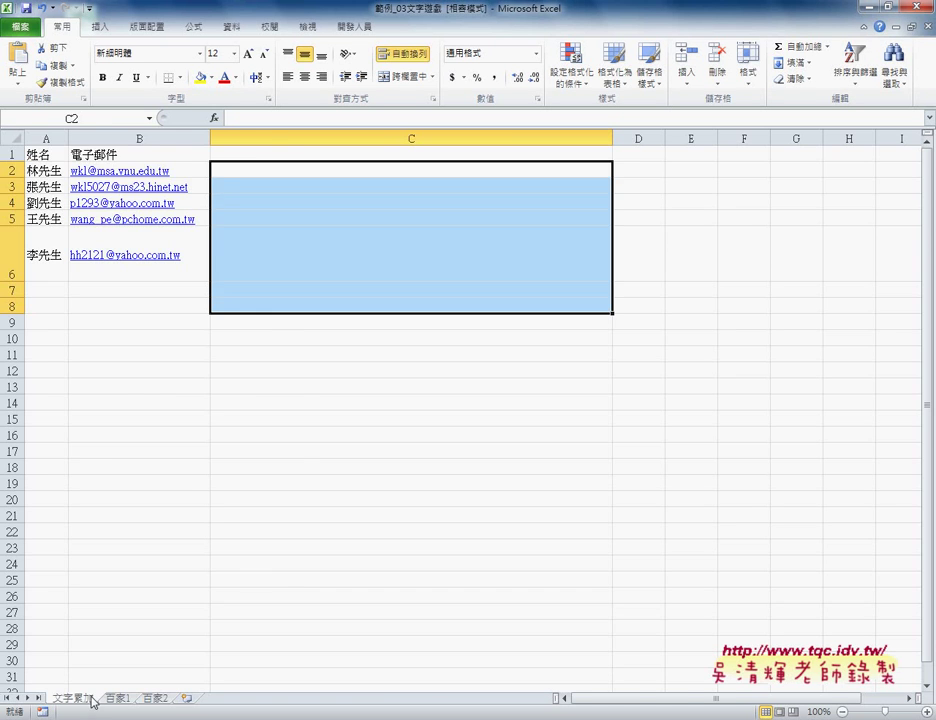
Look over the 百家 sheets and the five e-mail addresses in column B.
click(118, 698)
click(150, 698)
click(80, 700)
click(48, 171)
click(200, 174)
drag(201, 187, 199, 258)
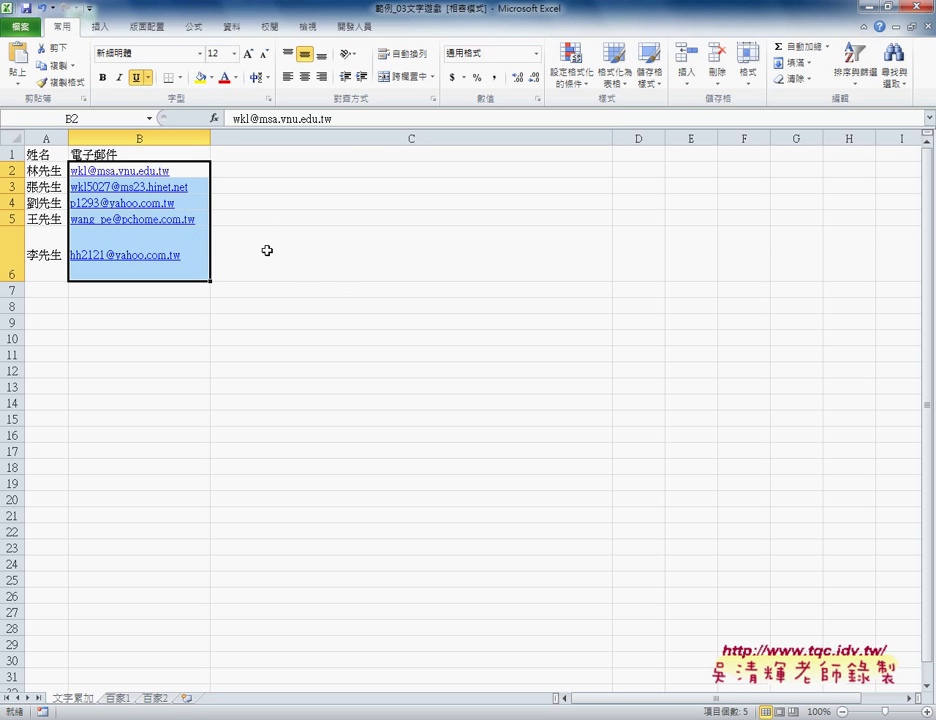
click(310, 258)
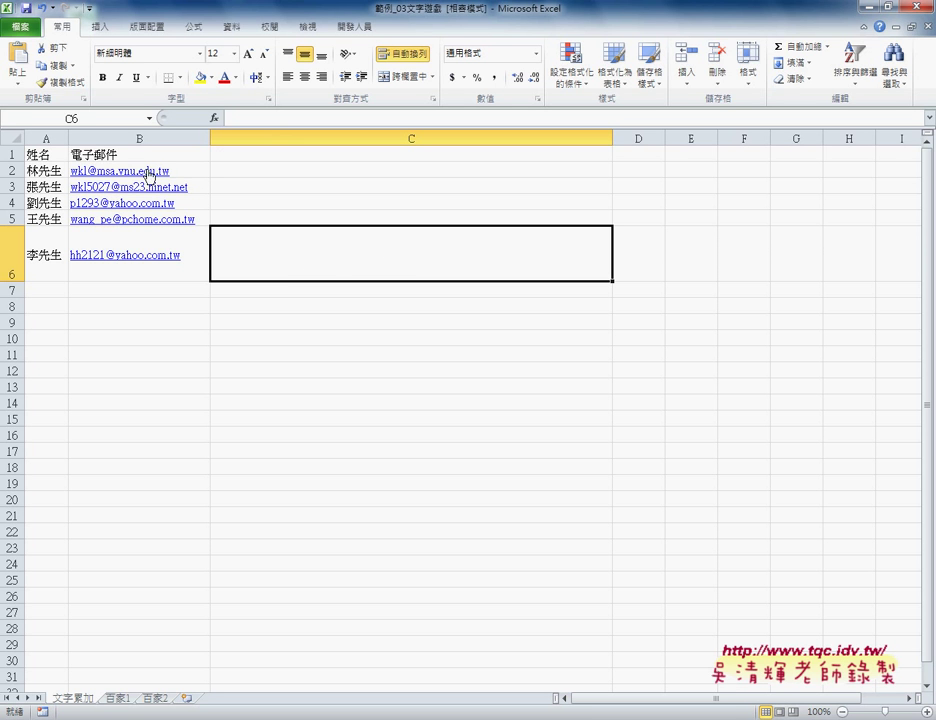
click(253, 119)
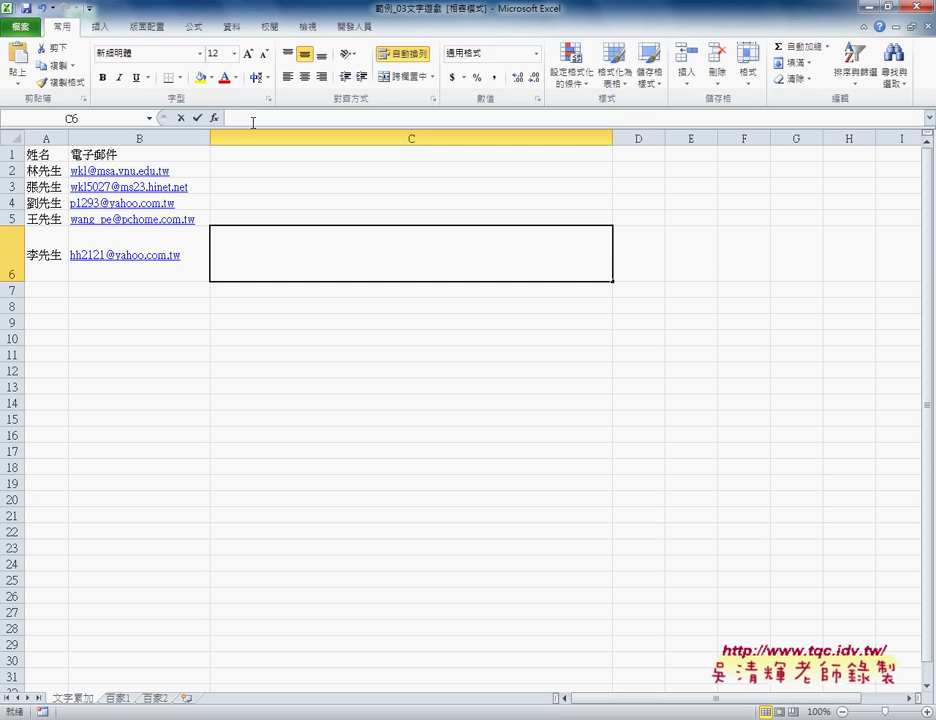
Enter =B2 in C2 so it shows the first e-mail address.
click(289, 174)
text(=)
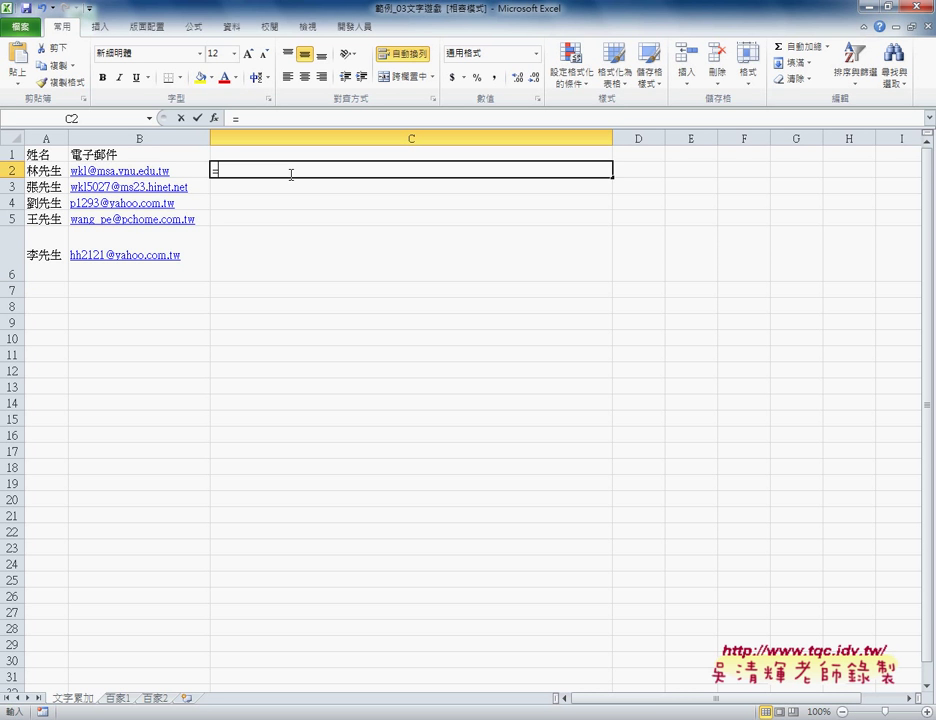
click(190, 170)
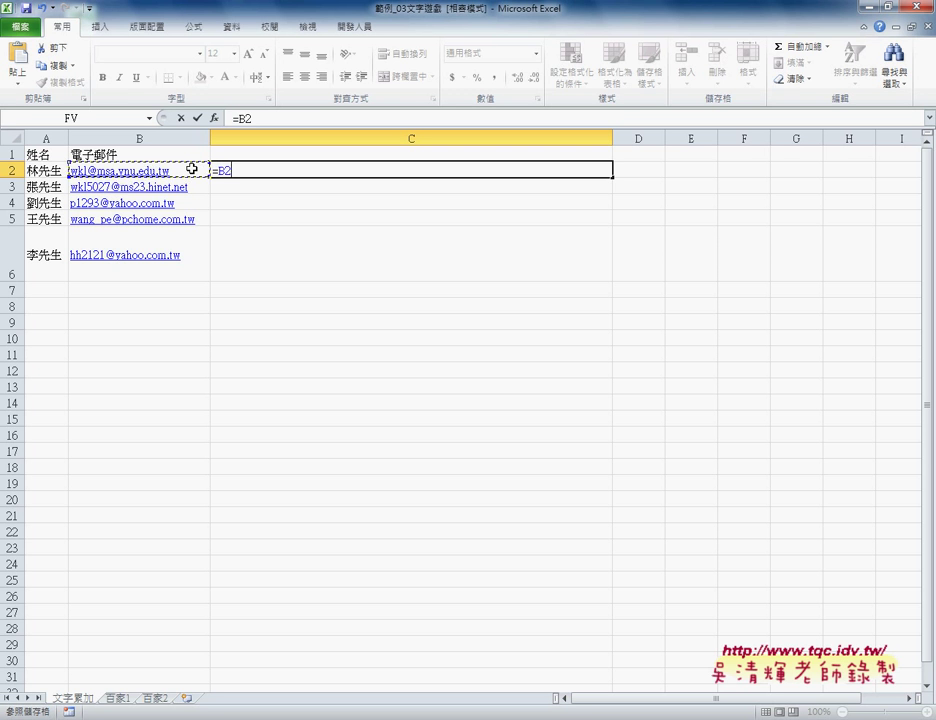
click(197, 118)
click(250, 183)
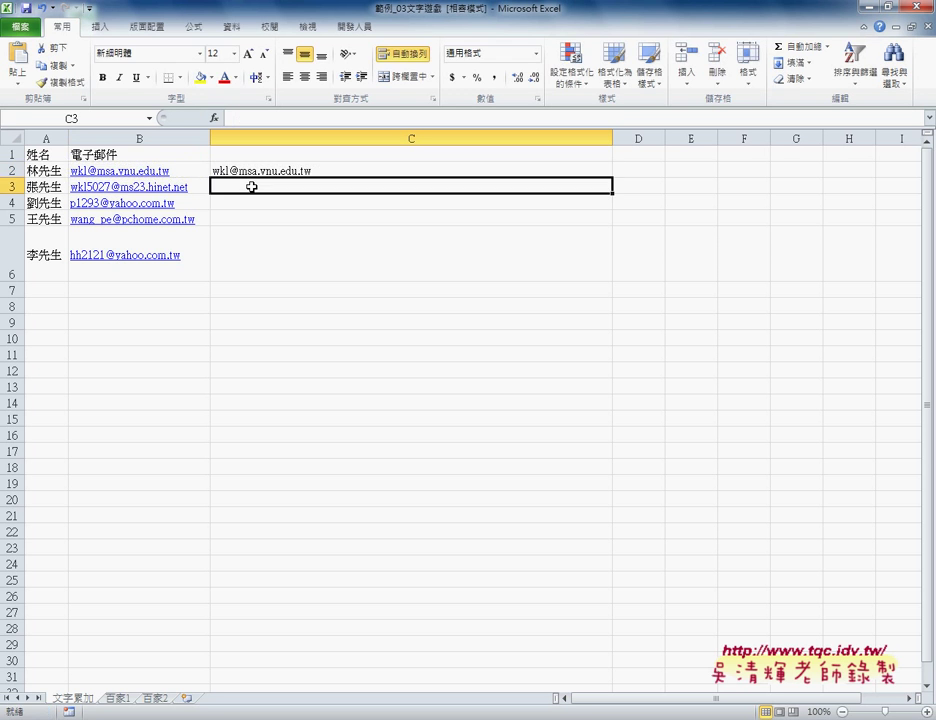
Enter =C2&","&B3 in C3, joining the first two e-mail addresses with a comma.
click(250, 120)
text(=)
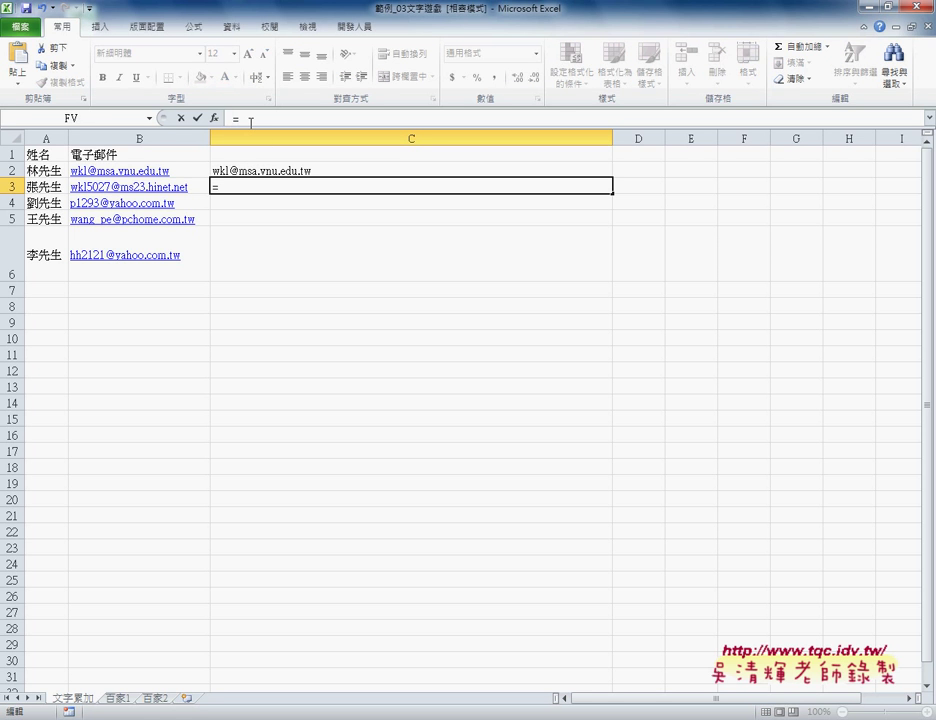
click(252, 170)
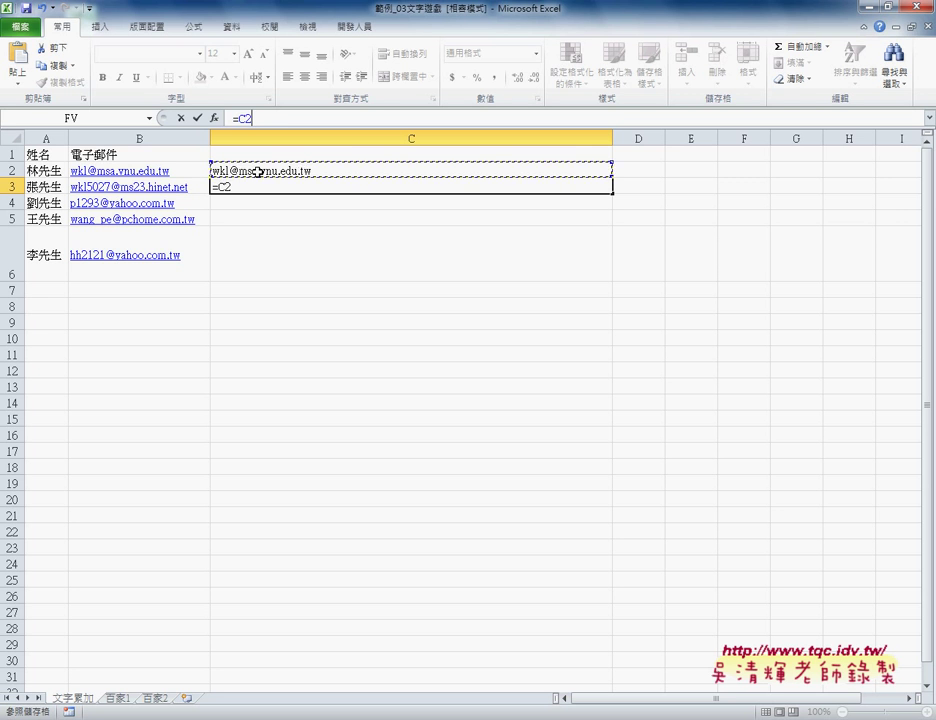
text(&")
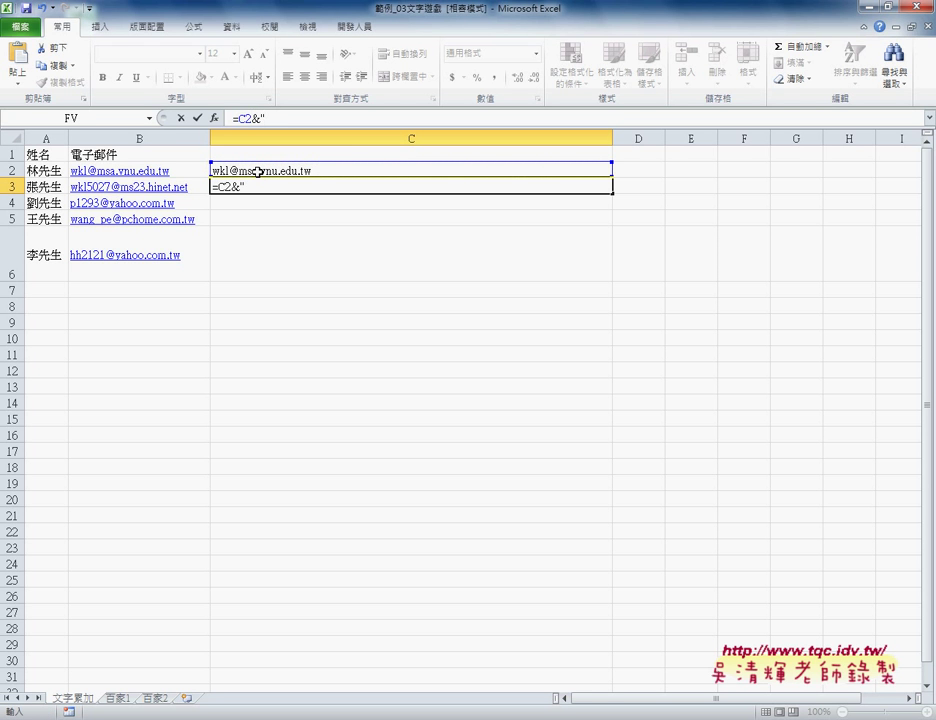
text(,"&)
click(200, 187)
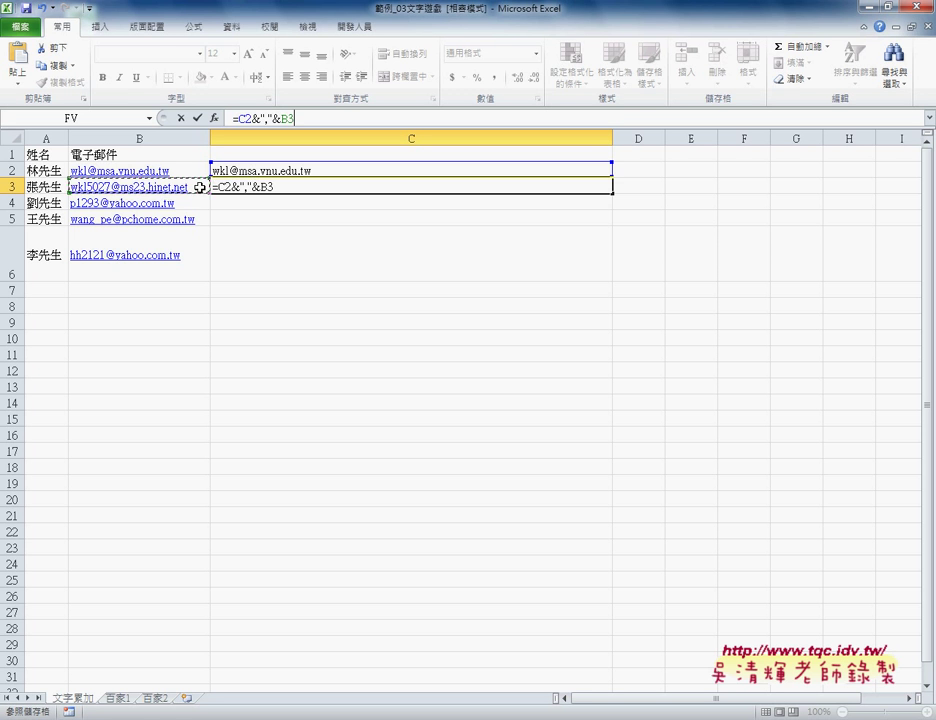
click(199, 120)
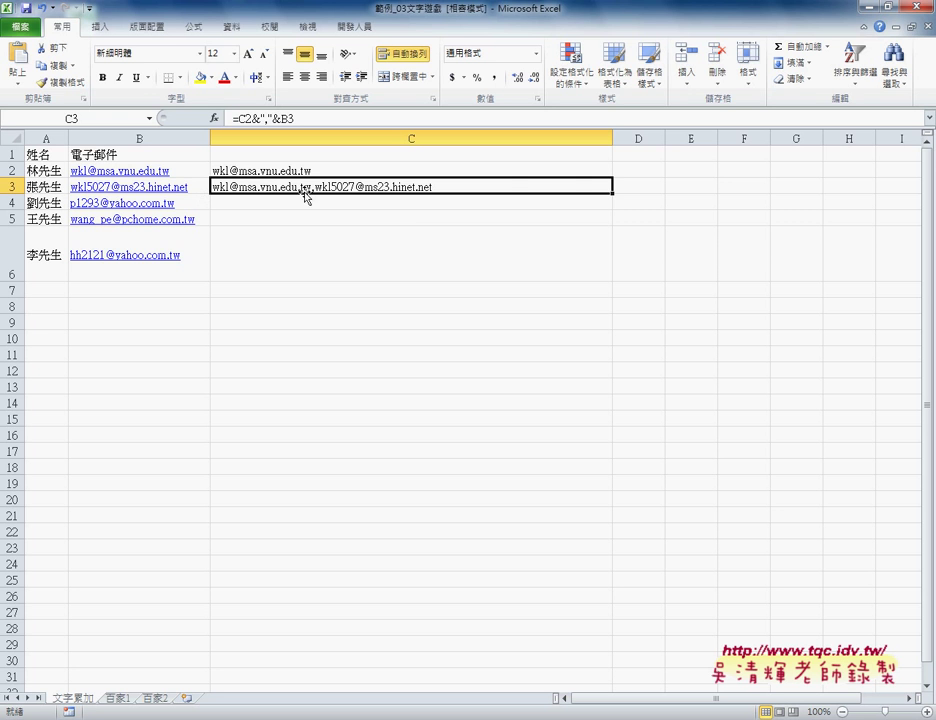
click(500, 174)
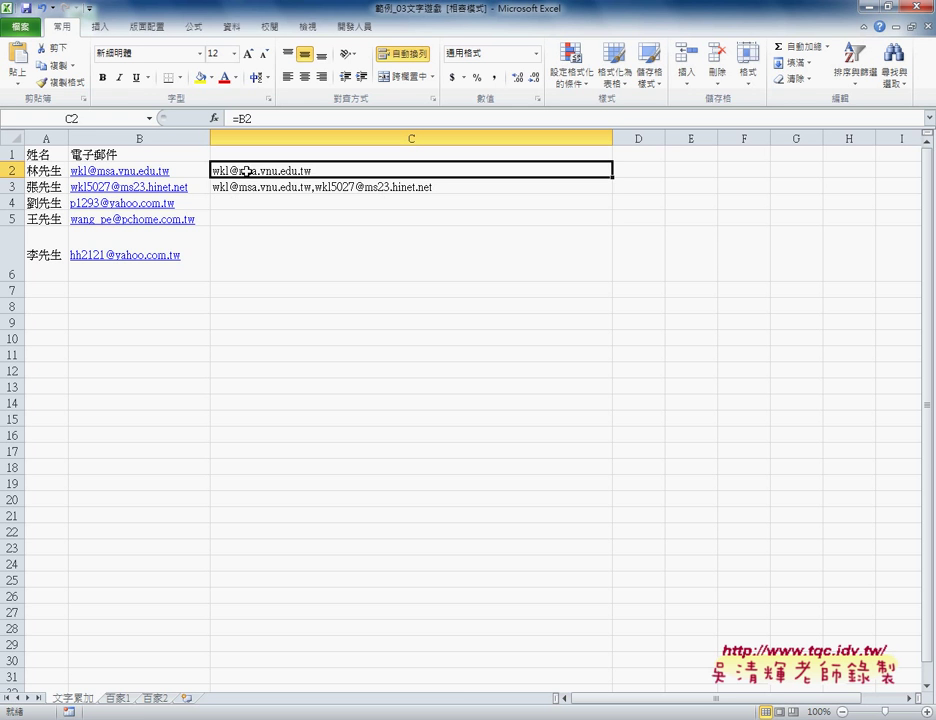
Fill the C3 joining formula down to C6 so C6 lists all five addresses.
click(420, 187)
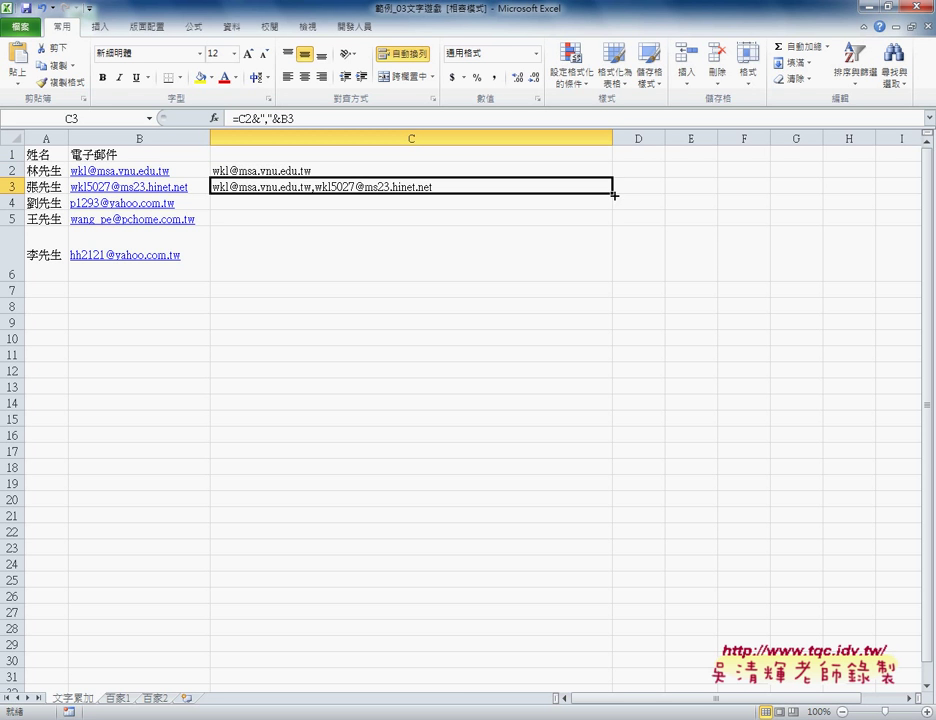
drag(612, 193, 607, 277)
click(411, 257)
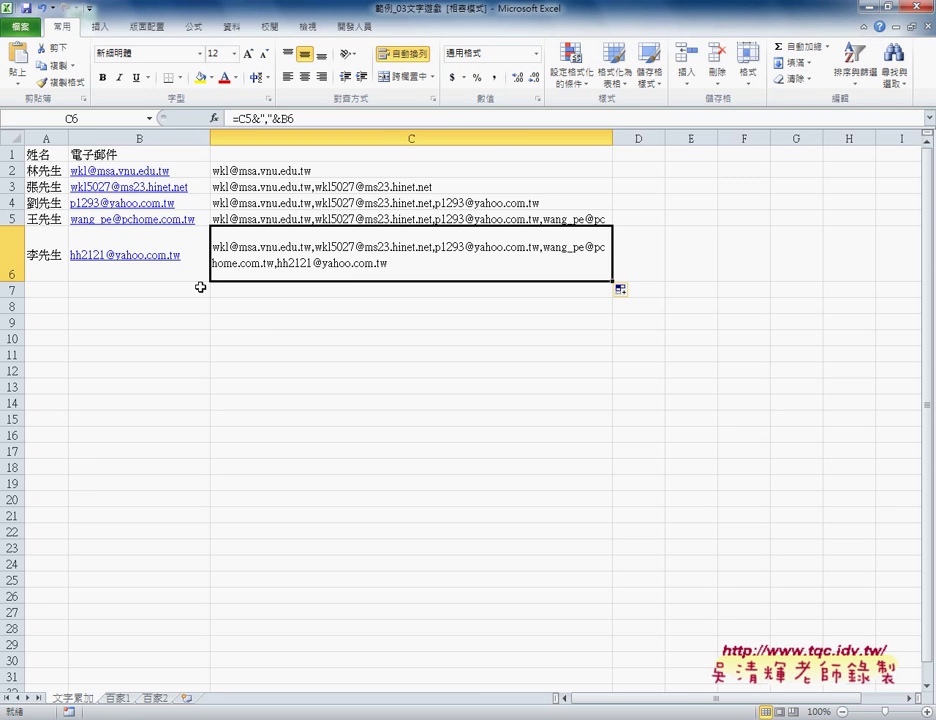
Review the 百家1 surname table, then switch to the 百家2 grid sheet.
click(130, 698)
mouse_move(44, 154)
mouse_down()
mouse_move(261, 352)
mouse_move(301, 444)
mouse_up()
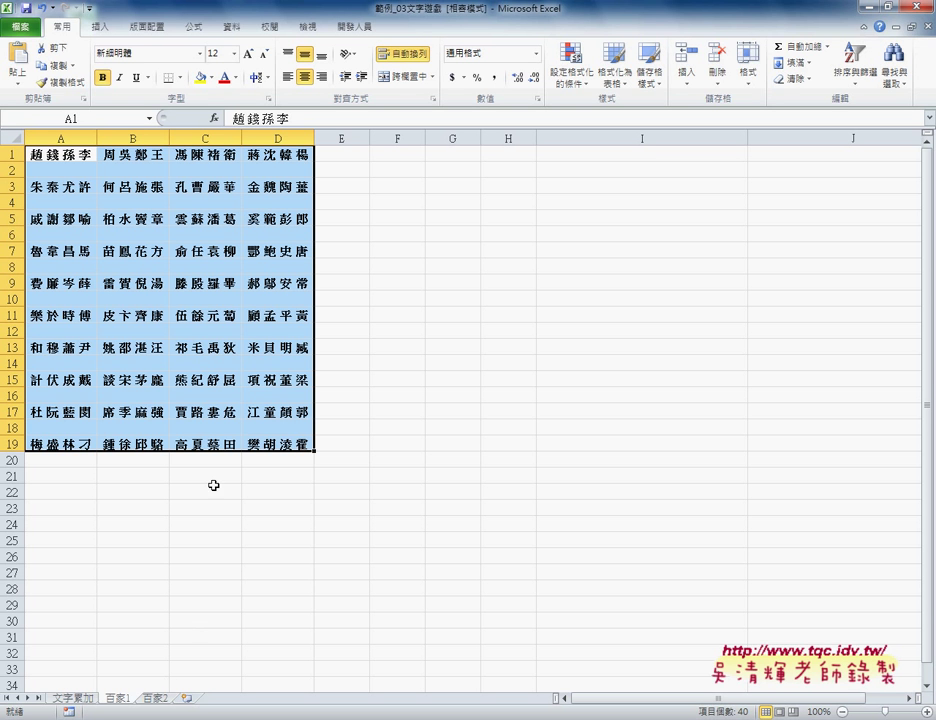
click(155, 698)
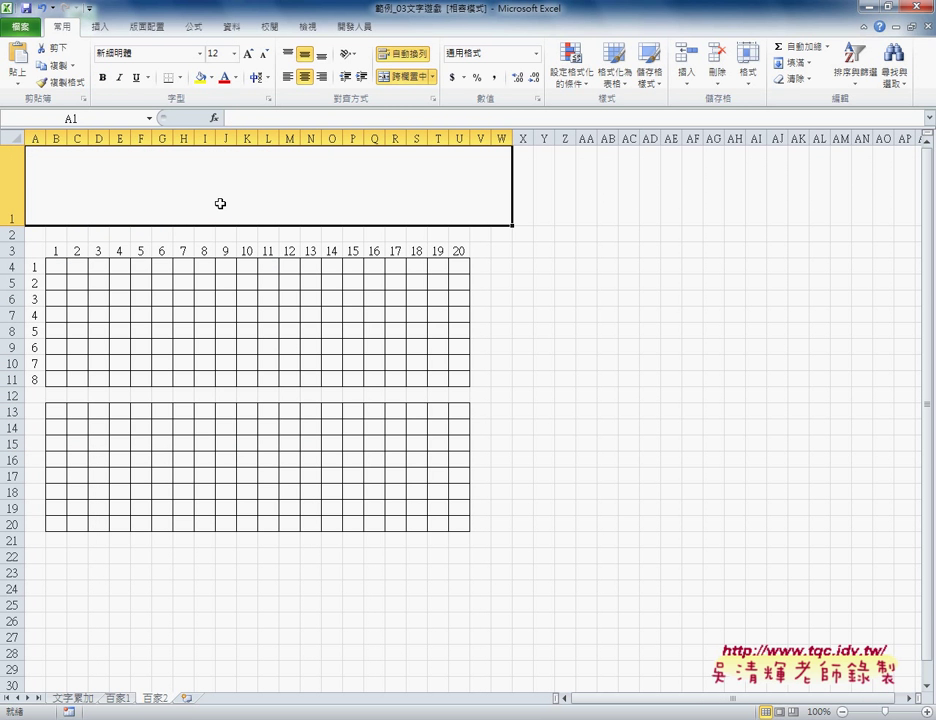
click(121, 698)
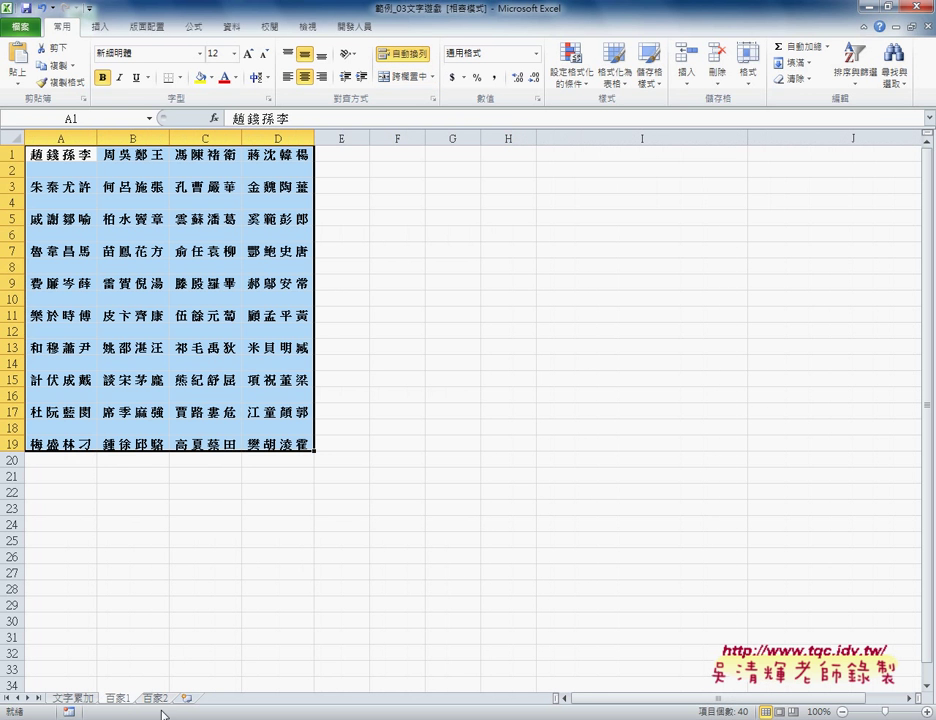
click(155, 698)
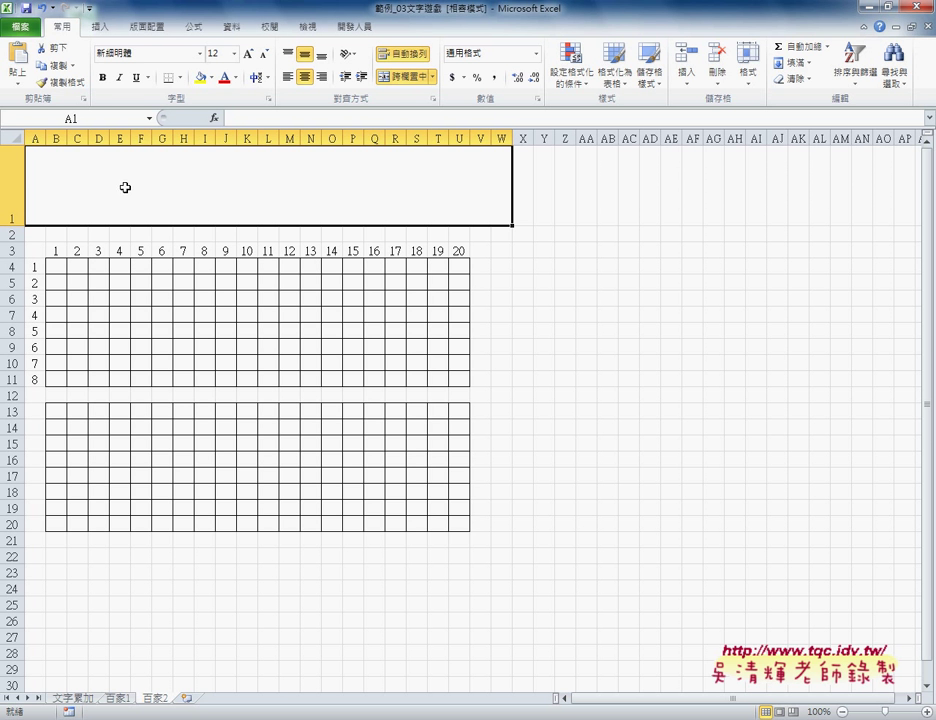
Select the first numbered grid from B4 to U11.
mouse_move(62, 268)
mouse_down()
mouse_move(228, 373)
mouse_move(461, 379)
mouse_up()
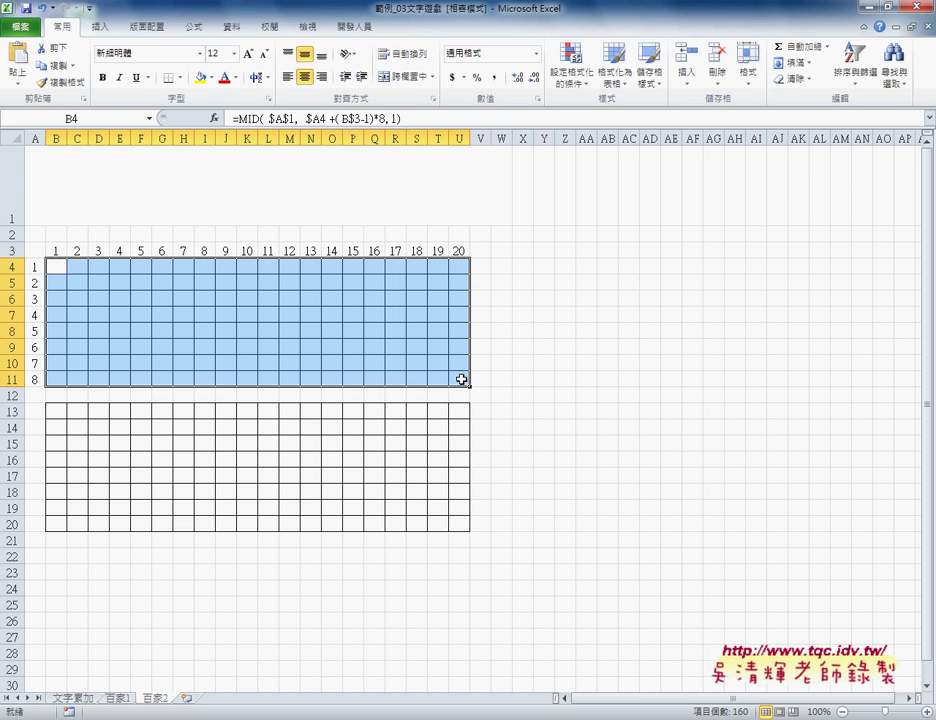